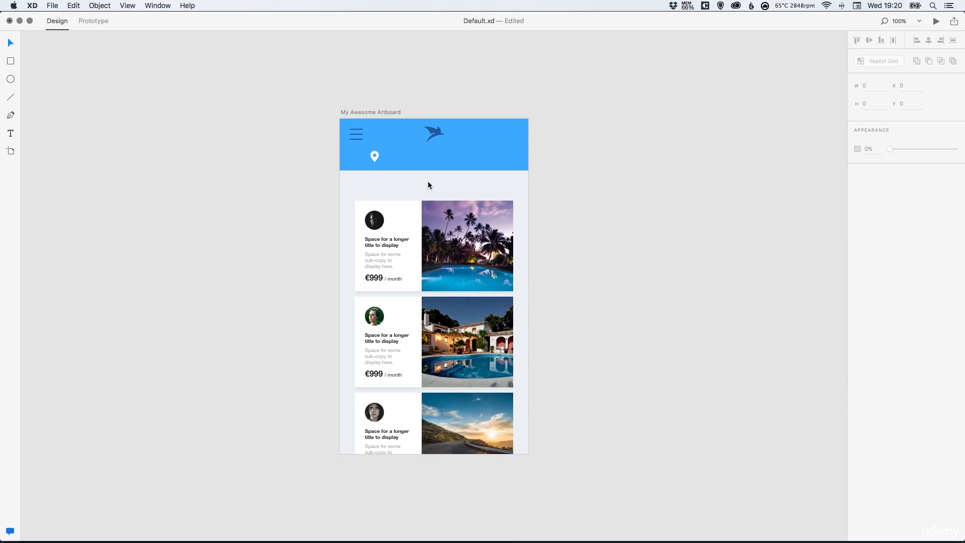
Draw a small flat rectangle about 14 by 3 in the blue header, below and left of the bird logo
{"action": "key", "text": "super+plus"}
{"action": "key", "text": "super+plus"}
{"action": "key", "text": "super+plus"}
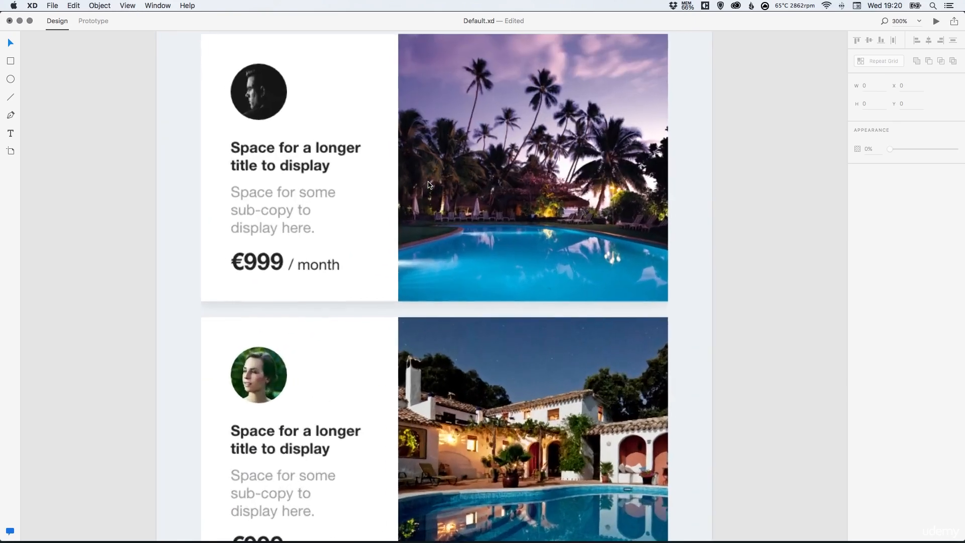
{"action": "scroll", "coordinate": [424, 155], "scroll_direction": "up", "scroll_amount": 10}
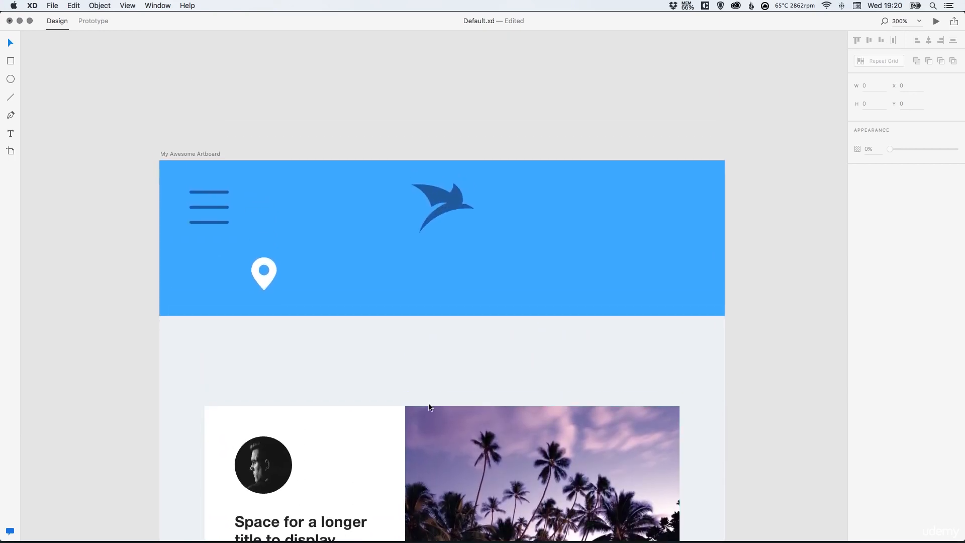
{"action": "key", "text": "super+plus"}
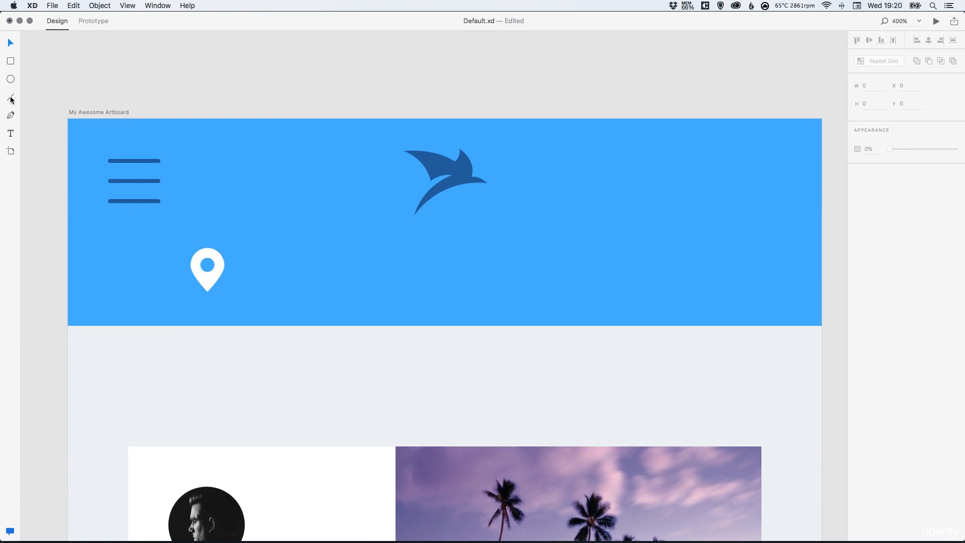
{"action": "left_click", "coordinate": [11, 61]}
{"action": "left_click_drag", "start_coordinate": [389, 260], "coordinate": [416, 265]}
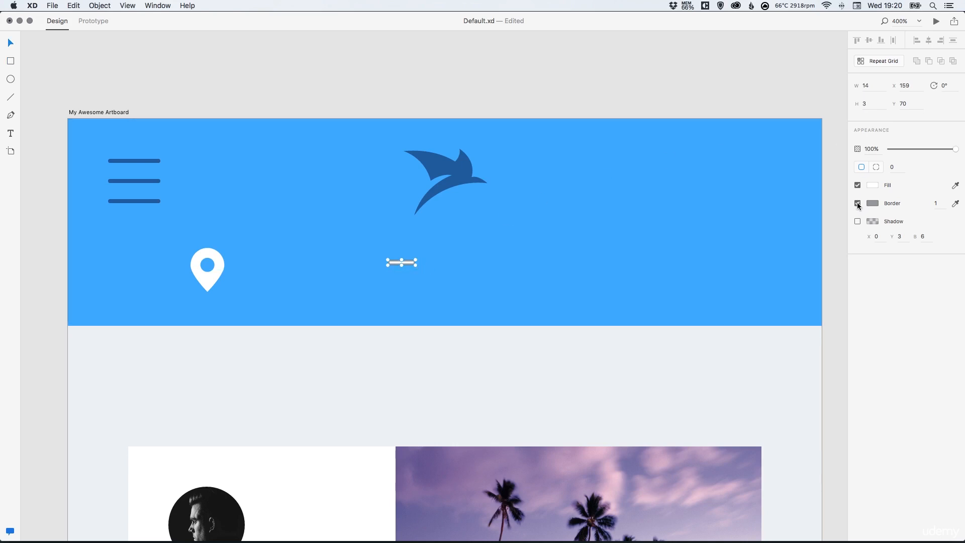
Remove the small rectangle's border and give it a height of 2 with a corner radius of 5
{"action": "left_click", "coordinate": [858, 203]}
{"action": "type", "text": "2"}
{"action": "key", "text": "Return"}
{"action": "left_click", "coordinate": [882, 165]}
{"action": "type", "text": "5"}
{"action": "key", "text": "Return"}
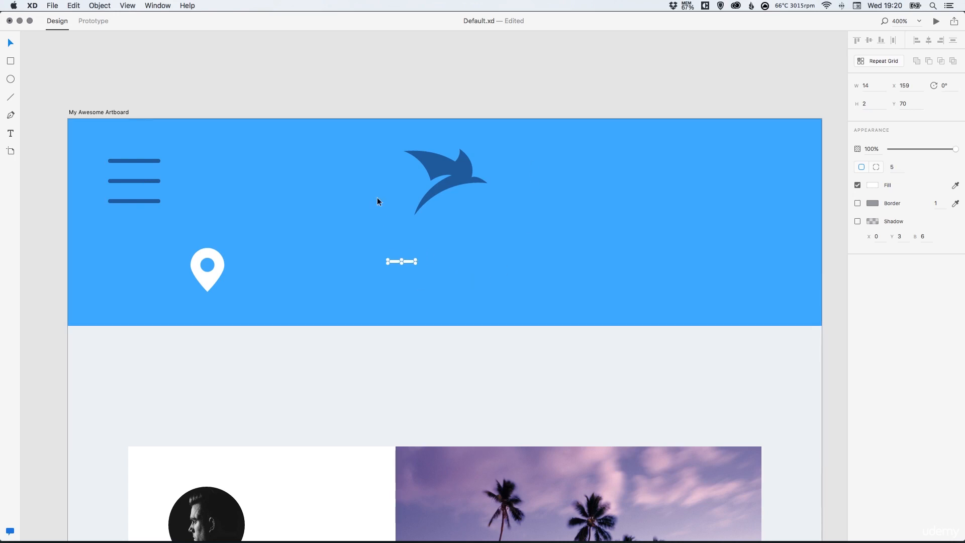
Duplicate the white bar, rotate the copy to 90° and stand it upright at the original bar's right end
{"action": "key", "text": "super+equal"}
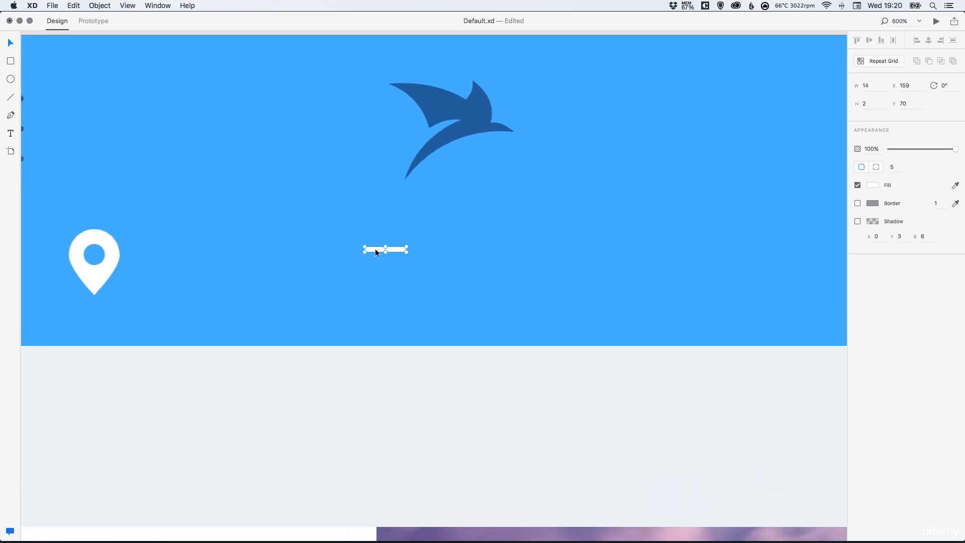
{"action": "left_click", "coordinate": [73, 5]}
{"action": "left_click", "coordinate": [78, 72]}
{"action": "left_click_drag", "start_coordinate": [410, 246], "coordinate": [402, 221]}
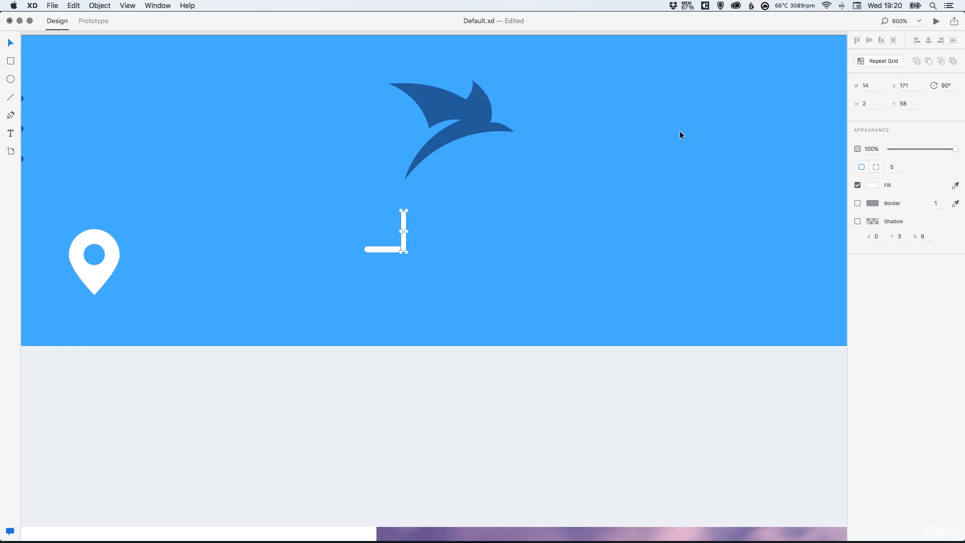
Set the vertical bar's width value to 20 and move it up so its lower end meets the horizontal bar
{"action": "left_click", "coordinate": [875, 86]}
{"action": "type", "text": "20"}
{"action": "key", "text": "Return"}
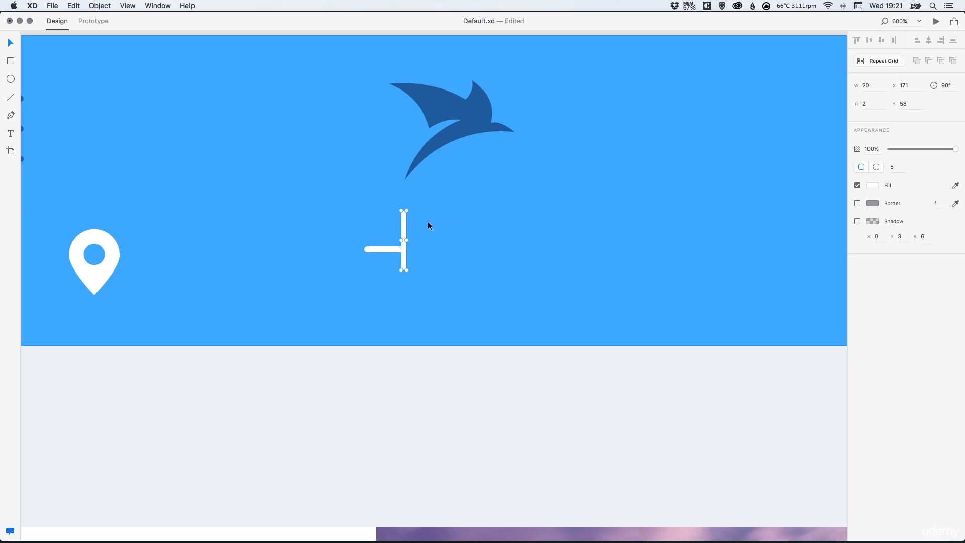
{"action": "left_click_drag", "start_coordinate": [404, 228], "coordinate": [407, 213]}
Set the horizontal bar's width to 11 and shift it so its right end is flush with the vertical bar's foot
{"action": "left_click", "coordinate": [374, 249]}
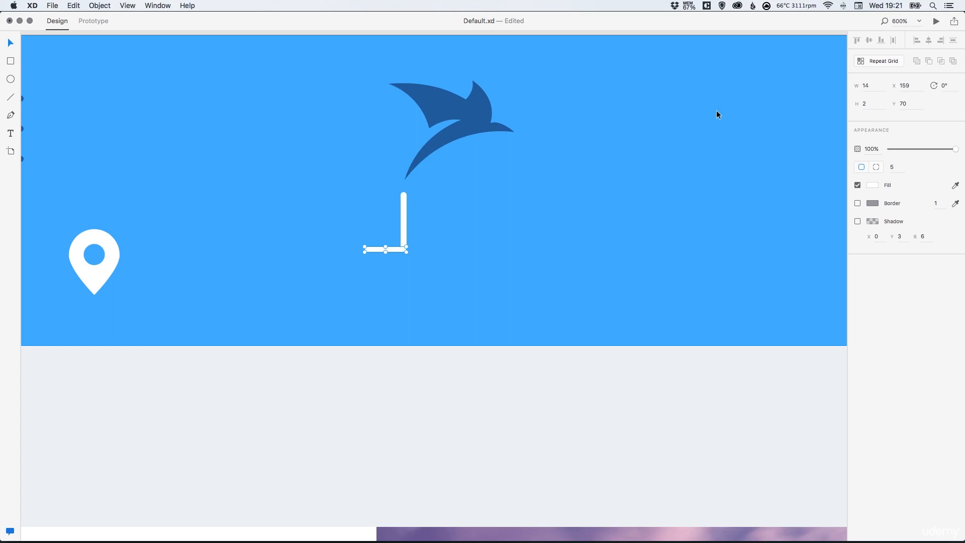
{"action": "left_click", "coordinate": [867, 85]}
{"action": "type", "text": "12"}
{"action": "key", "text": "Return"}
{"action": "left_click_drag", "start_coordinate": [375, 248], "coordinate": [383, 249]}
{"action": "left_click", "coordinate": [870, 84]}
{"action": "type", "text": "11"}
{"action": "key", "text": "Return"}
{"action": "left_click_drag", "start_coordinate": [379, 248], "coordinate": [382, 248]}
Combine the two bars into one shape with the Add operation and rotate it 45° to form a check mark
{"action": "left_click", "coordinate": [404, 225], "text": "shift"}
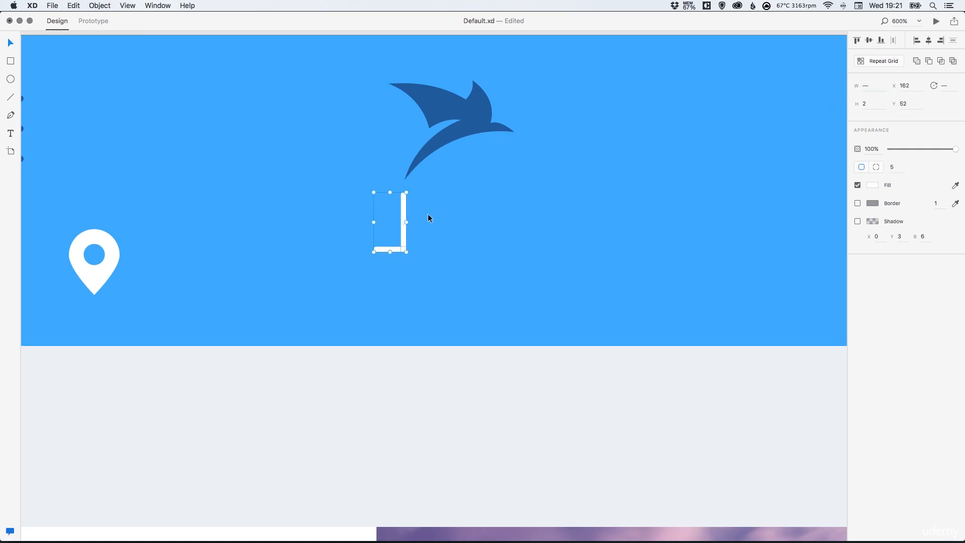
{"action": "left_click", "coordinate": [916, 61]}
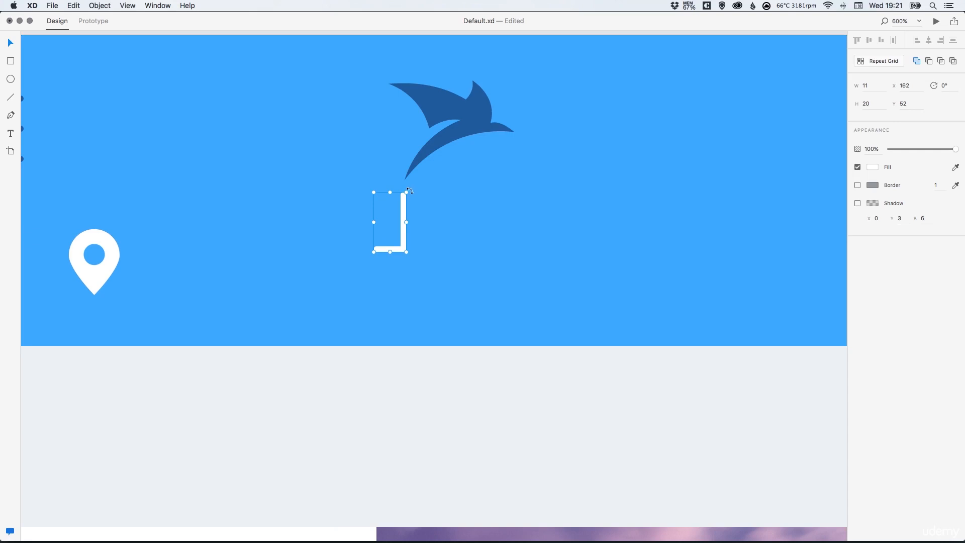
{"action": "left_click_drag", "start_coordinate": [410, 189], "coordinate": [463, 258]}
Draw a white circle about 23 by 23 beside the check mark and remove its border
{"action": "left_click", "coordinate": [11, 79]}
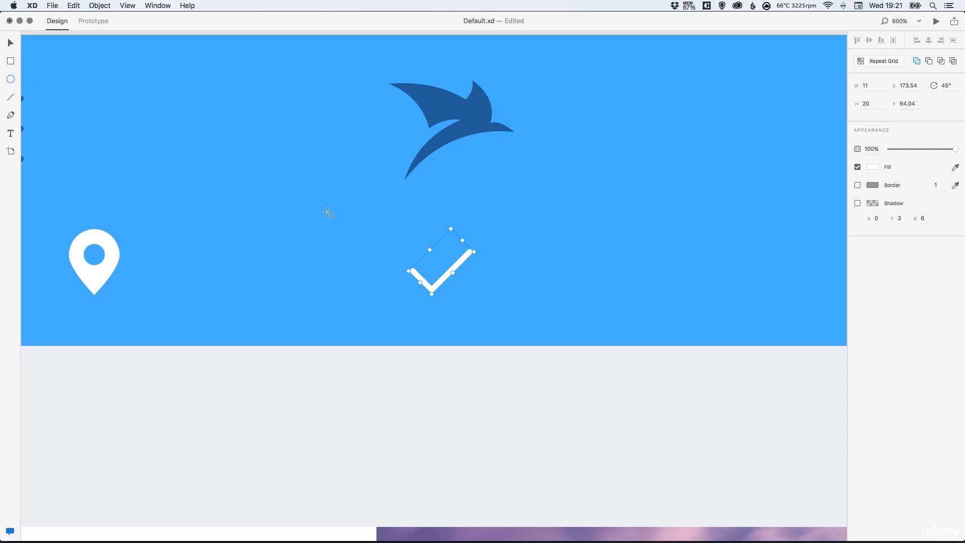
{"action": "left_click_drag", "start_coordinate": [328, 213], "coordinate": [398, 309]}
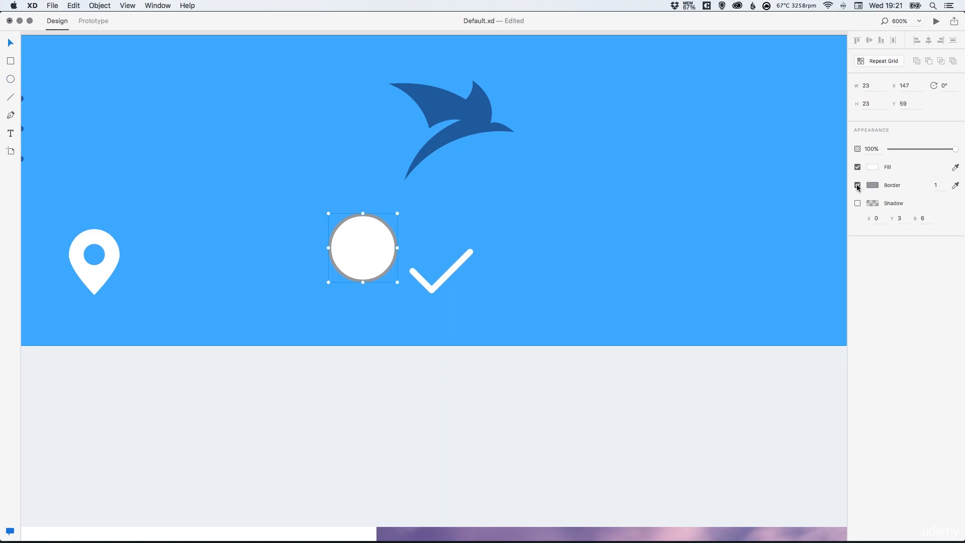
{"action": "left_click", "coordinate": [857, 185]}
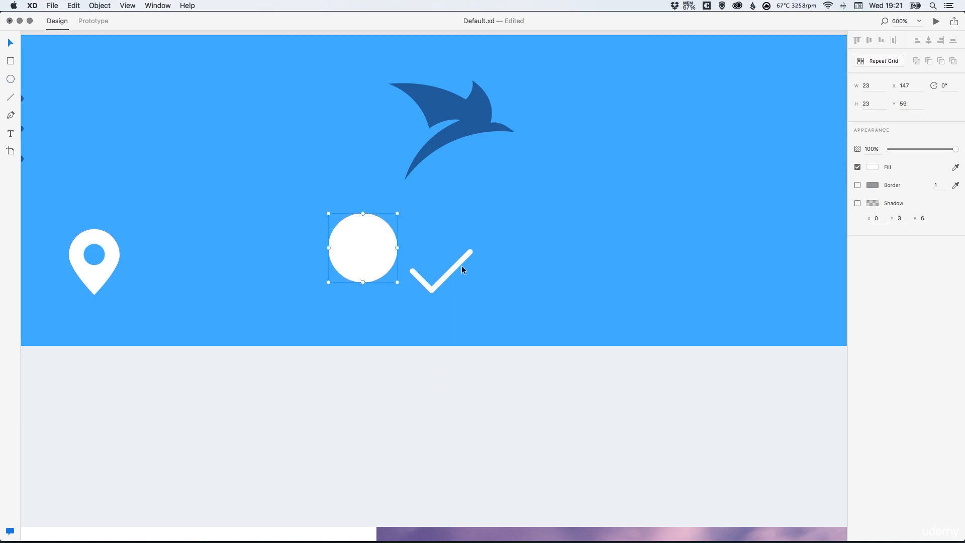
Move the check mark over the white circle and fill it with magenta (FF00FF)
{"action": "left_click_drag", "start_coordinate": [457, 265], "coordinate": [376, 240]}
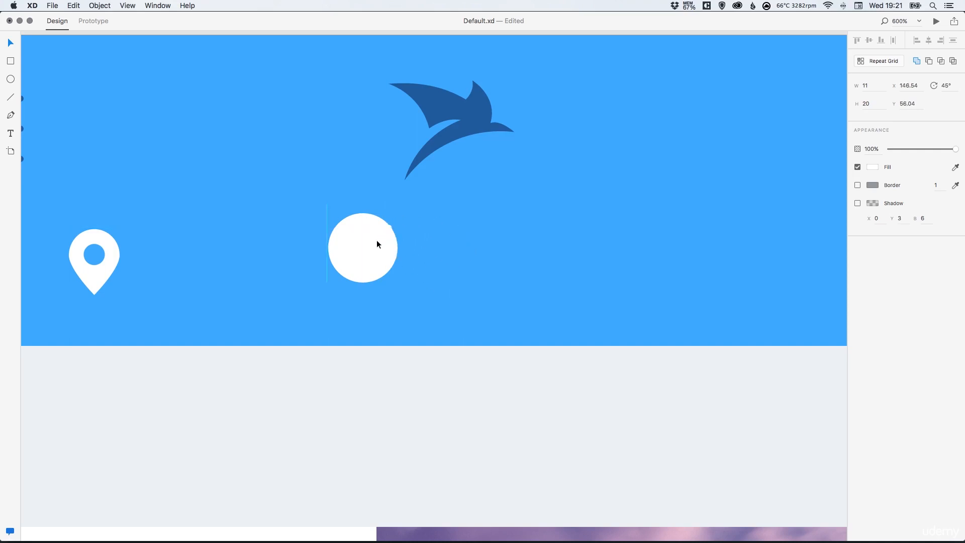
{"action": "left_click", "coordinate": [872, 167]}
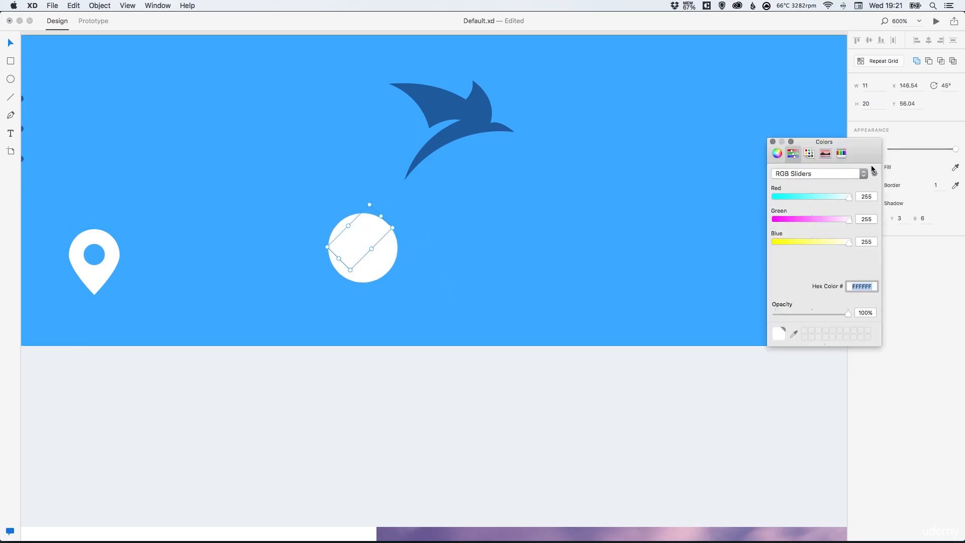
{"action": "left_click_drag", "start_coordinate": [815, 220], "coordinate": [783, 218]}
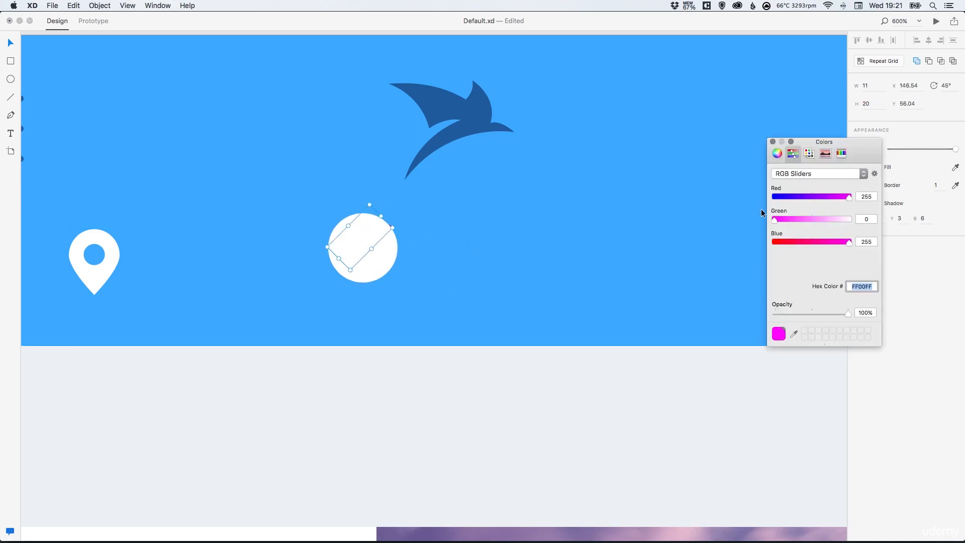
{"action": "left_click", "coordinate": [772, 141]}
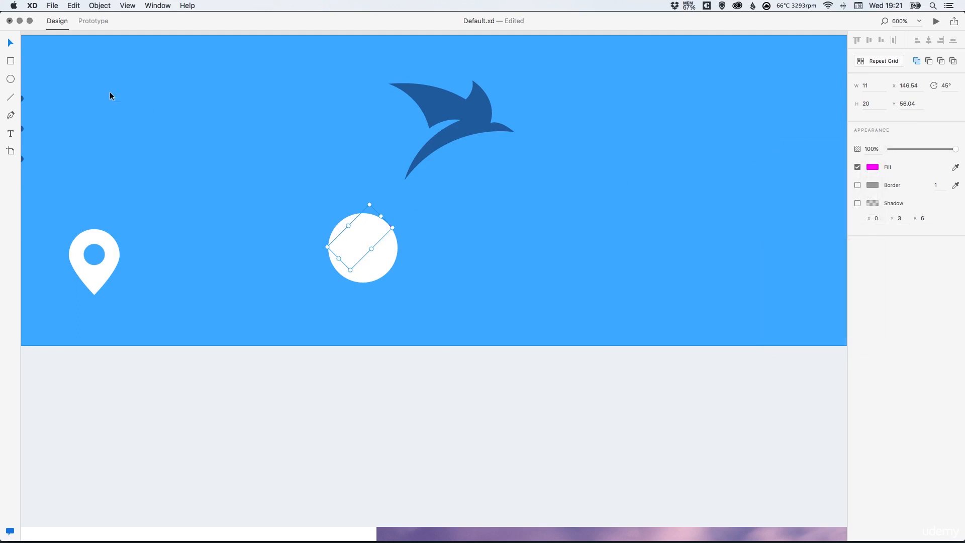
Bring the check mark in front of the white circle
{"action": "left_click", "coordinate": [100, 6]}
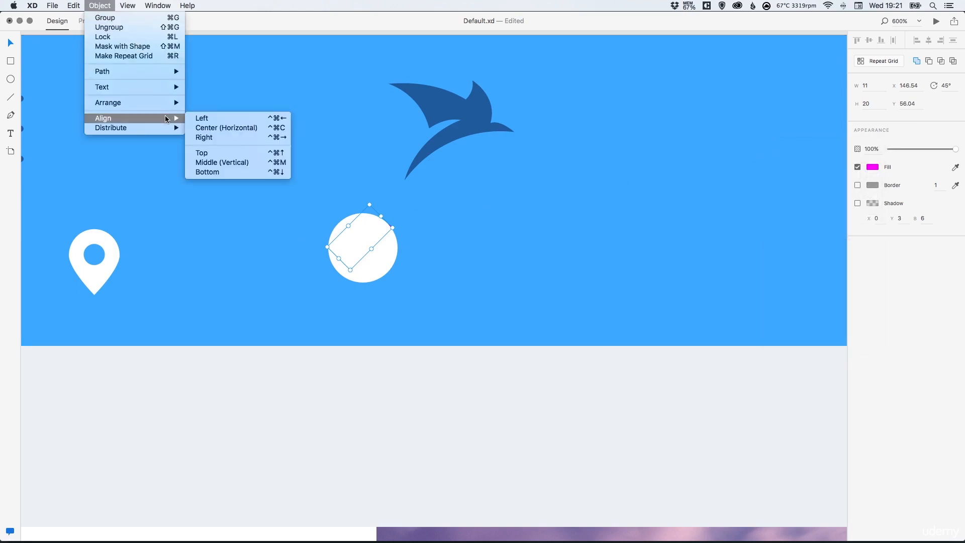
{"action": "mouse_move", "coordinate": [167, 104]}
{"action": "left_click", "coordinate": [219, 104]}
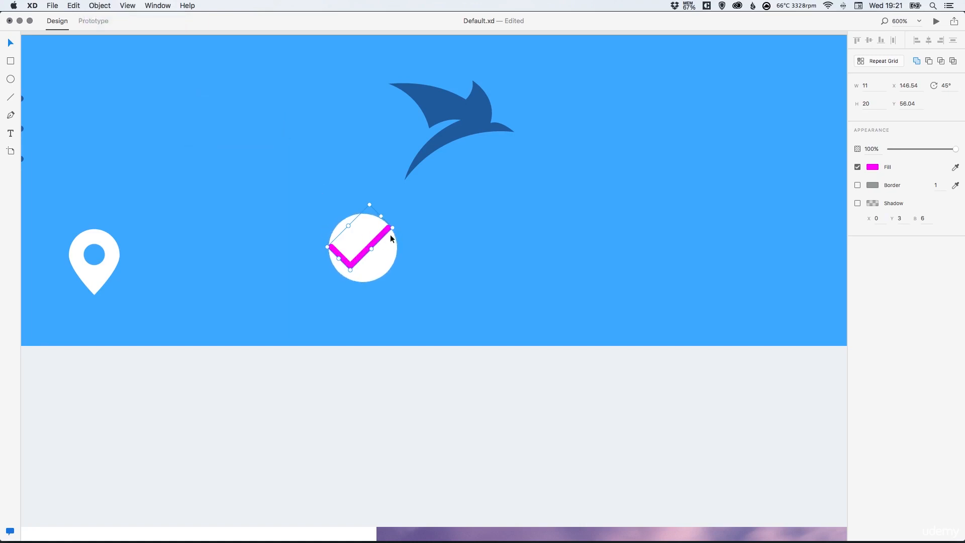
Scale the check mark down to about 7 by 13 and nudge it to the centre of the white circle
{"action": "left_click_drag", "start_coordinate": [394, 228], "coordinate": [376, 233]}
{"action": "key", "text": "Right"}
{"action": "key", "text": "Right"}
{"action": "key", "text": "Right"}
{"action": "key", "text": "Right"}
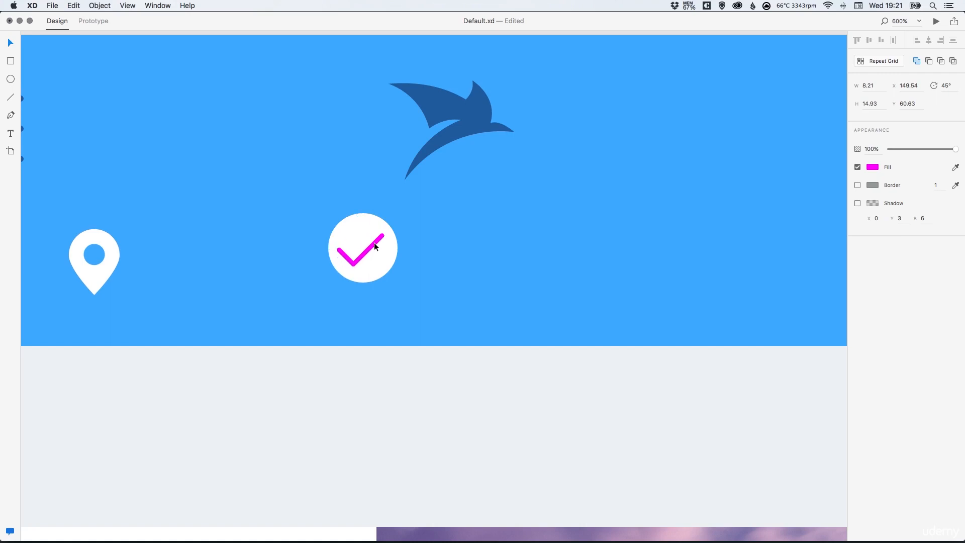
{"action": "key", "text": "Down"}
{"action": "left_click_drag", "start_coordinate": [389, 235], "coordinate": [500, 221]}
{"action": "key", "text": "Right"}
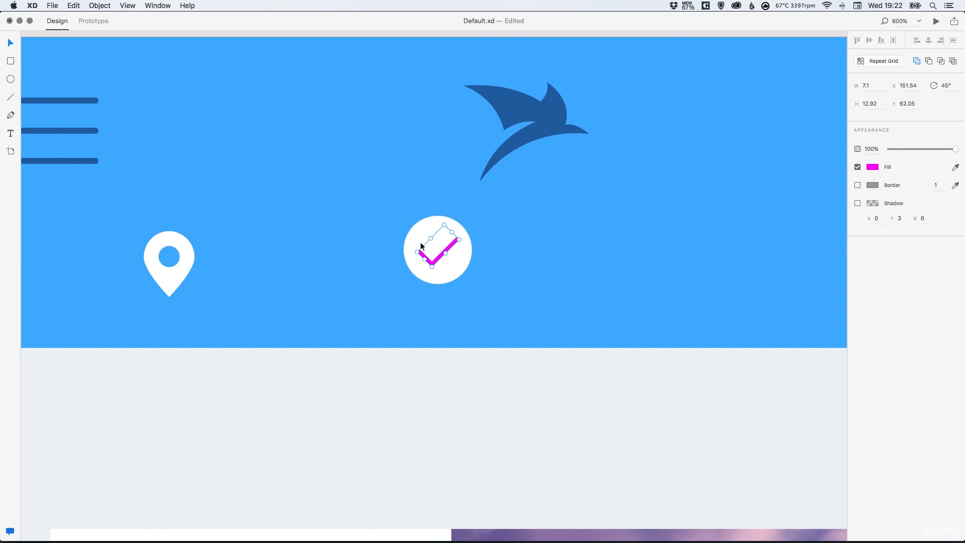
Subtract the check mark from the white circle to cut it out as a badge, and clear the selection
{"action": "left_click", "coordinate": [430, 228], "text": "shift"}
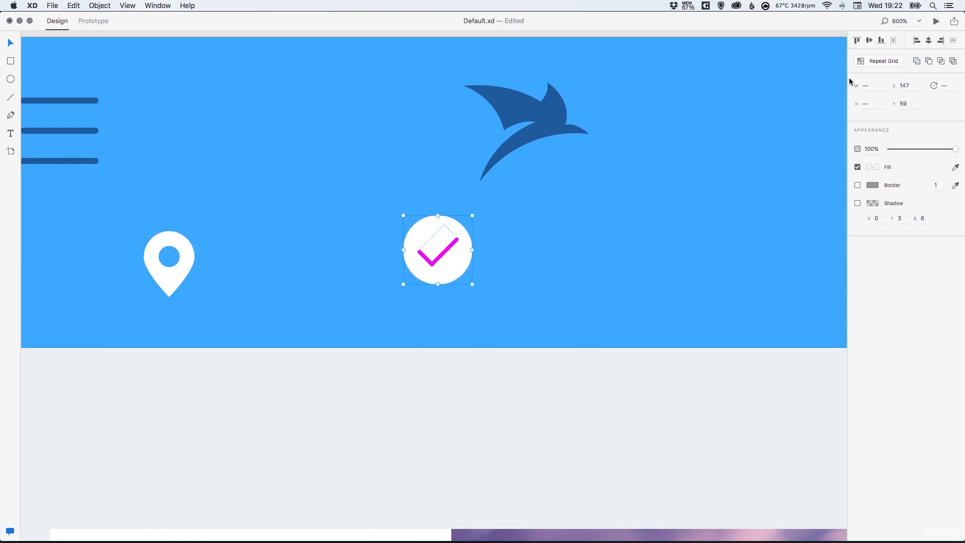
{"action": "left_click", "coordinate": [929, 61]}
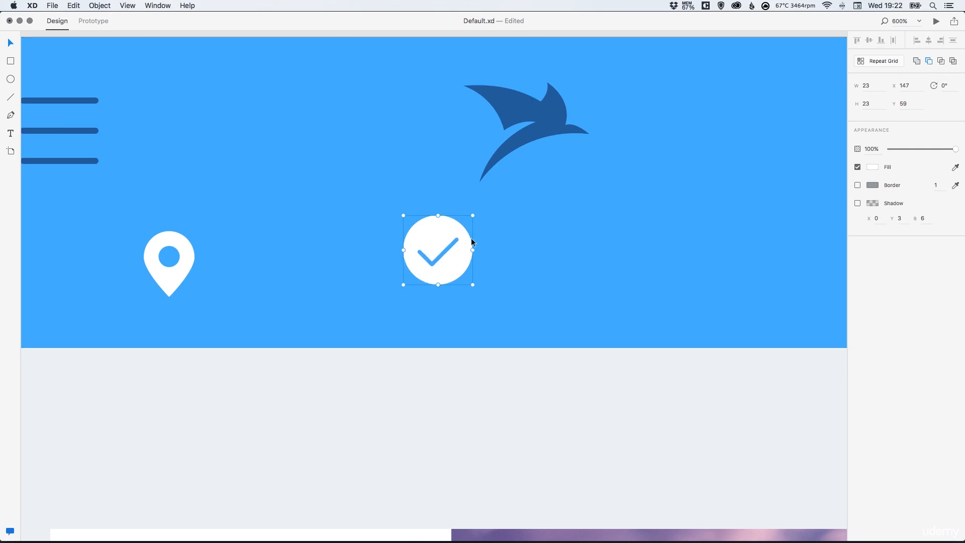
{"action": "key", "text": "super+1"}
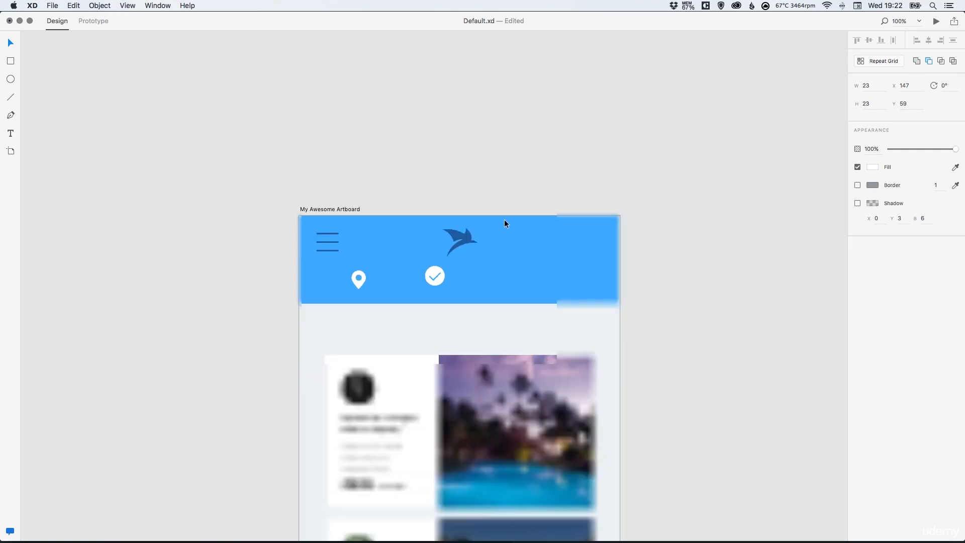
{"action": "left_click", "coordinate": [501, 193]}
Move the check badge in the header so it is centred beneath the bird logo, level with the location pin
{"action": "left_click_drag", "start_coordinate": [450, 230], "coordinate": [436, 204]}
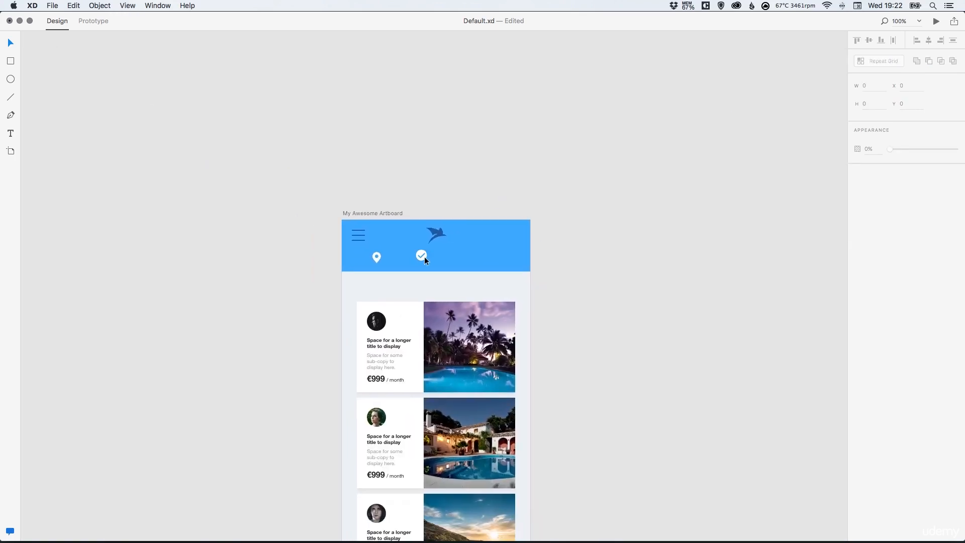
{"action": "left_click_drag", "start_coordinate": [423, 255], "coordinate": [437, 258]}
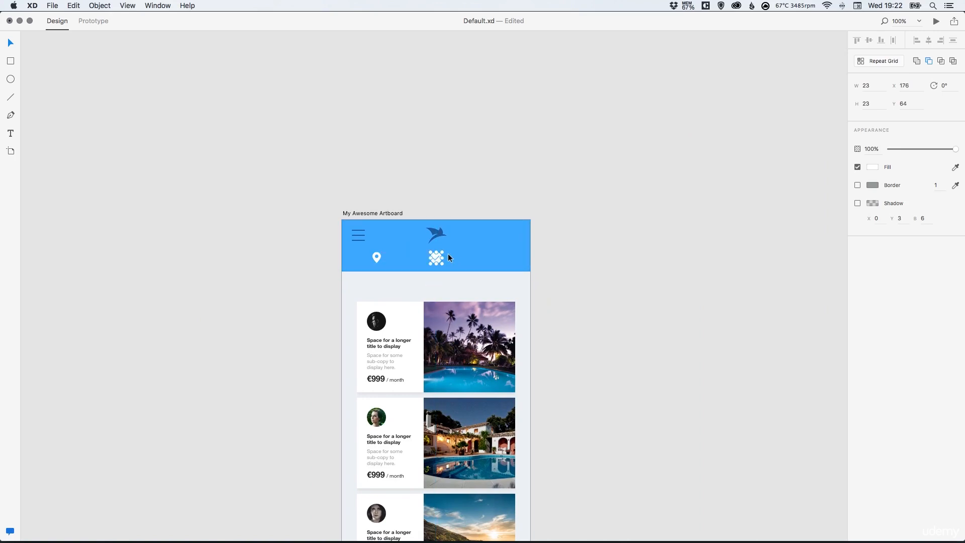
{"action": "left_click", "coordinate": [472, 245], "text": "shift"}
{"action": "key", "text": "super+equal"}
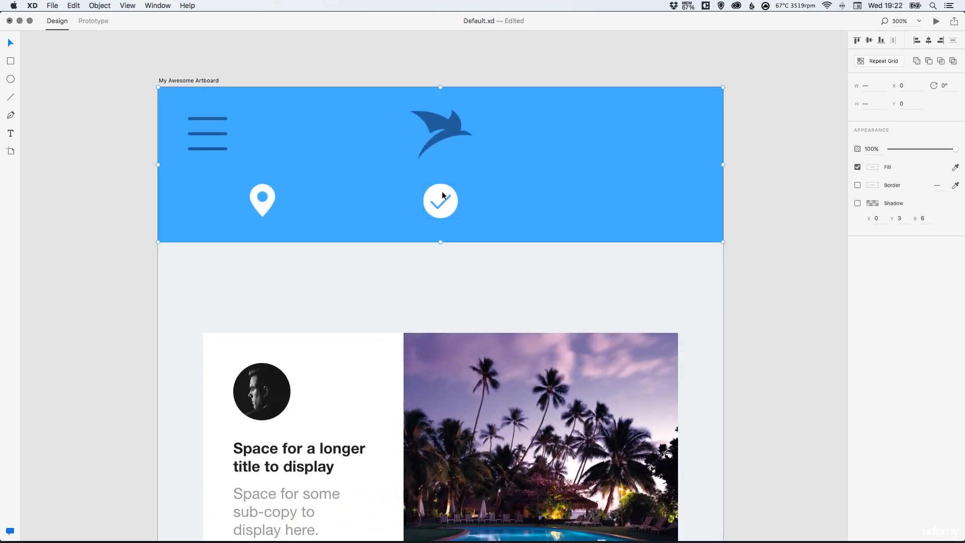
{"action": "key", "text": "Escape"}
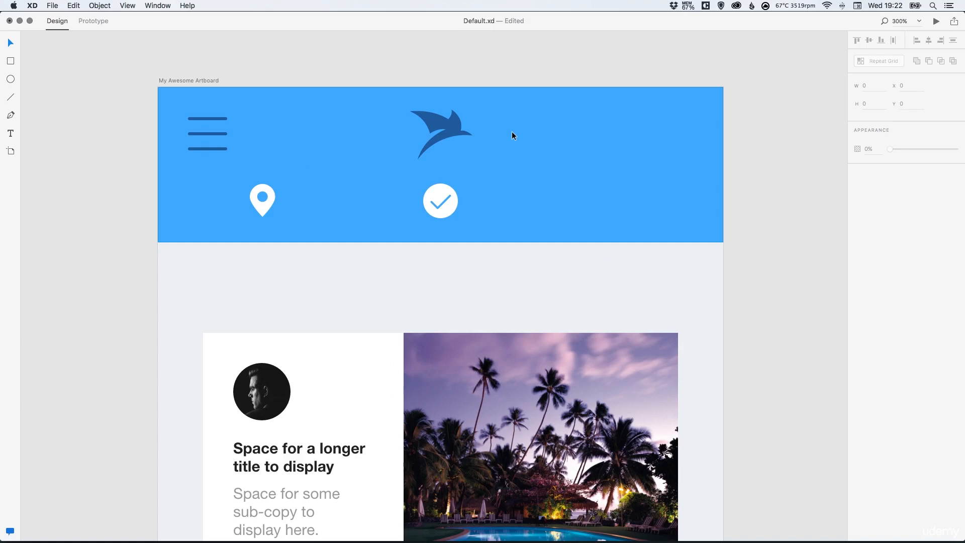
Duplicate the header's check badge and place the copy inside the upper-right corner of the first card's photo, at X 312, Y 173
{"action": "left_click_drag", "start_coordinate": [494, 200], "coordinate": [460, 165]}
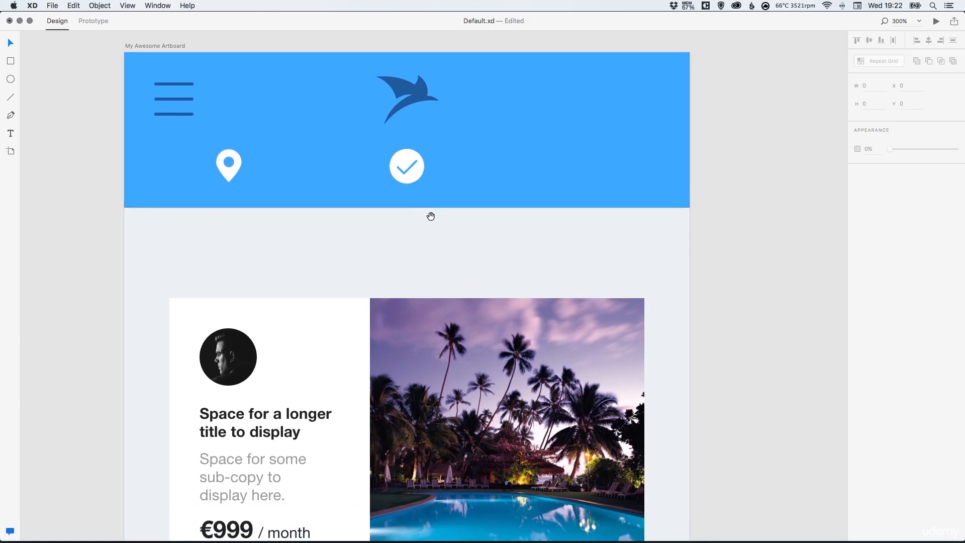
{"action": "left_click_drag", "start_coordinate": [430, 216], "coordinate": [422, 146]}
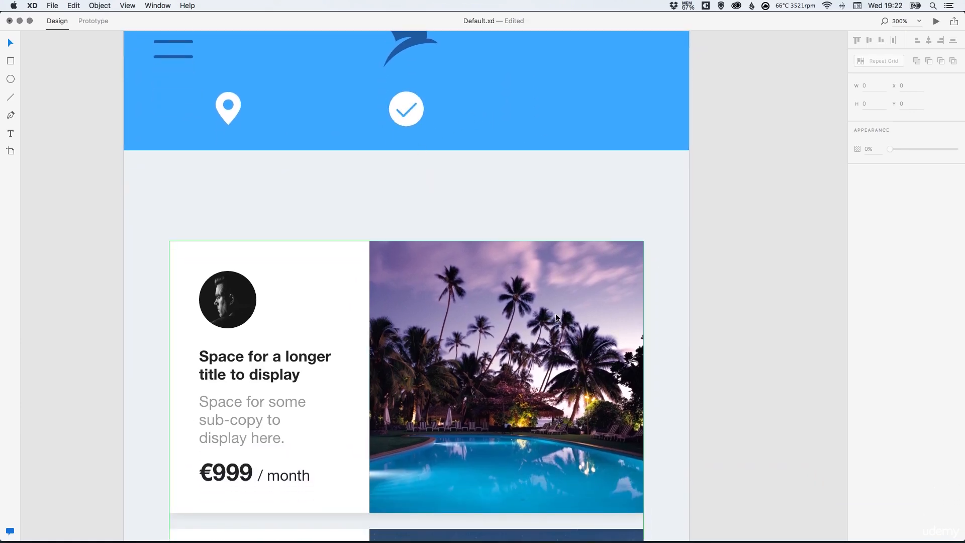
{"action": "left_click", "coordinate": [424, 135]}
{"action": "left_click_drag", "start_coordinate": [415, 127], "coordinate": [402, 110]}
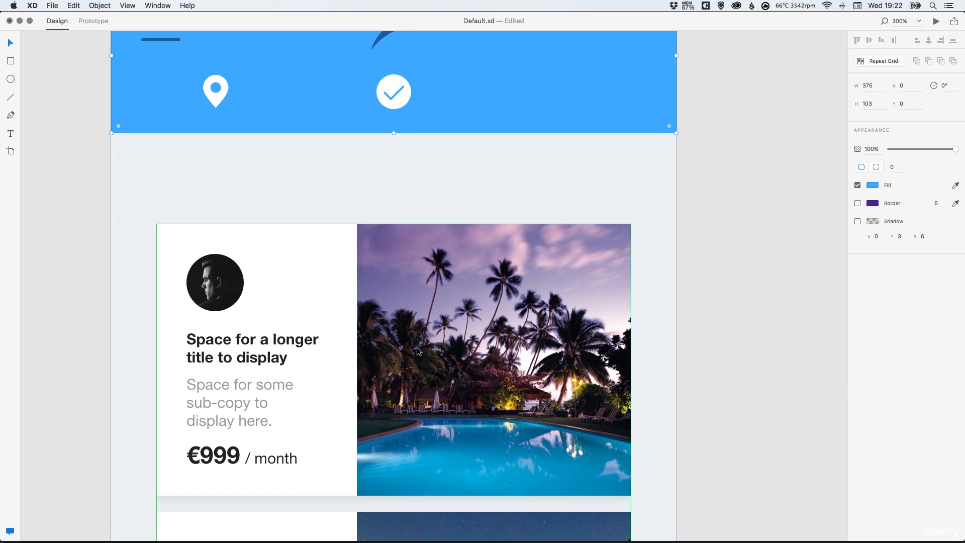
{"action": "left_click", "coordinate": [397, 87]}
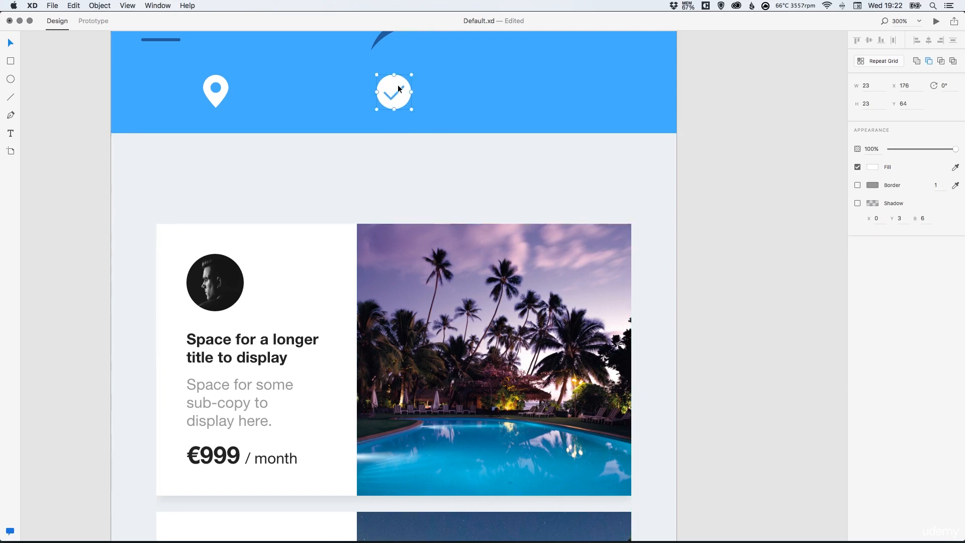
{"action": "left_click", "coordinate": [74, 5]}
{"action": "left_click", "coordinate": [82, 67]}
{"action": "left_click_drag", "start_coordinate": [395, 91], "coordinate": [611, 241]}
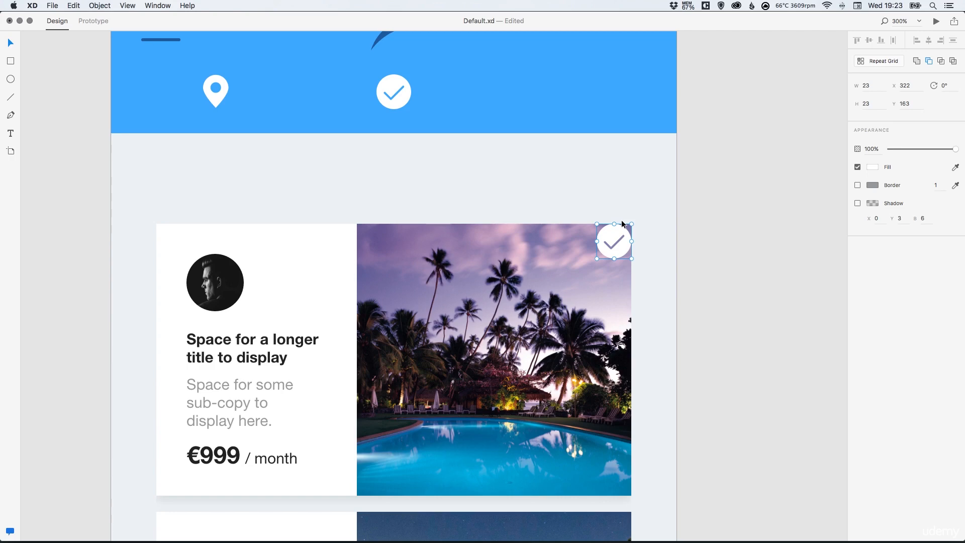
{"action": "key", "text": "shift+Down"}
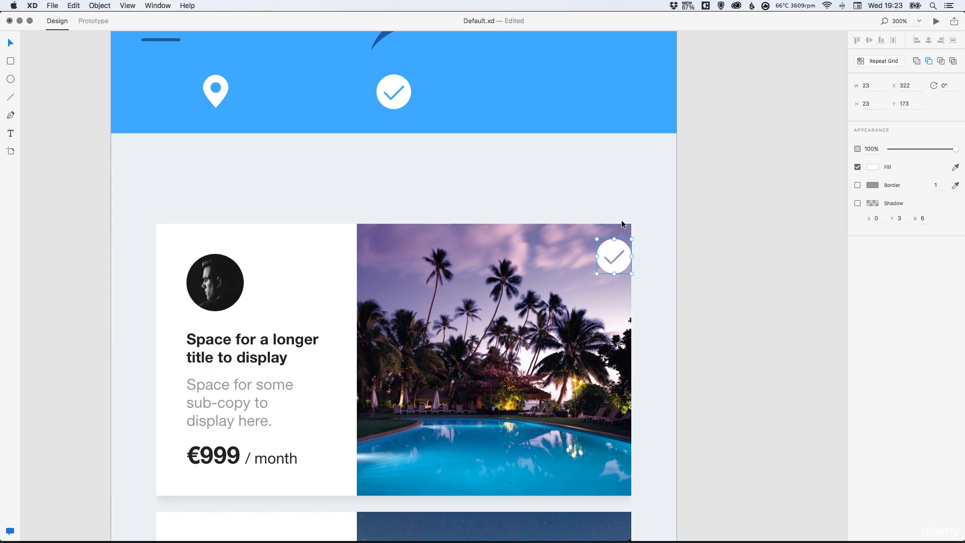
{"action": "key", "text": "shift+Left"}
Duplicate the first card's check badge and place the copy in the same corner of the second card's photo, at X 312, Y 364
{"action": "scroll", "coordinate": [511, 189], "scroll_direction": "down", "scroll_amount": 5}
{"action": "scroll", "coordinate": [510, 189], "scroll_direction": "right", "scroll_amount": 3}
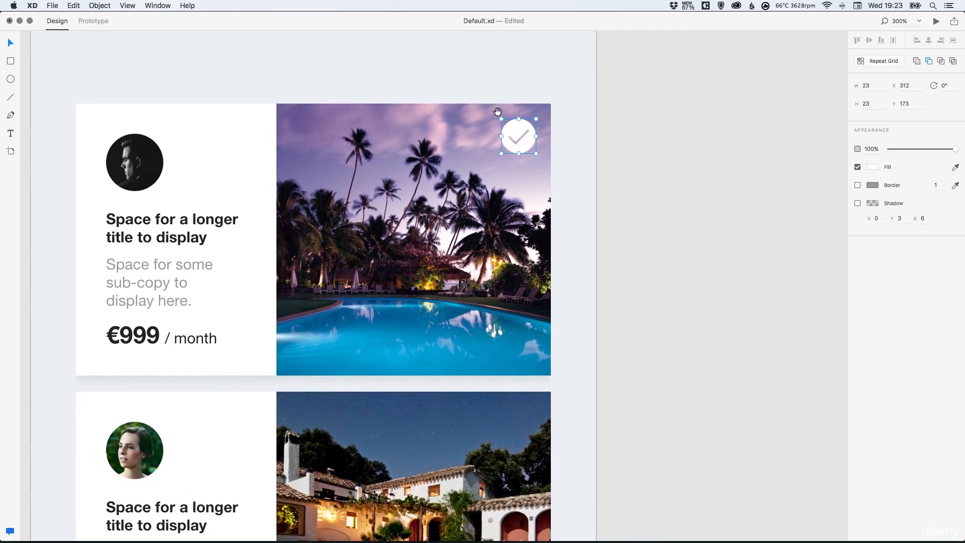
{"action": "scroll", "coordinate": [497, 111], "scroll_direction": "down", "scroll_amount": 3}
{"action": "scroll", "coordinate": [497, 111], "scroll_direction": "right", "scroll_amount": 2}
{"action": "left_click", "coordinate": [74, 5]}
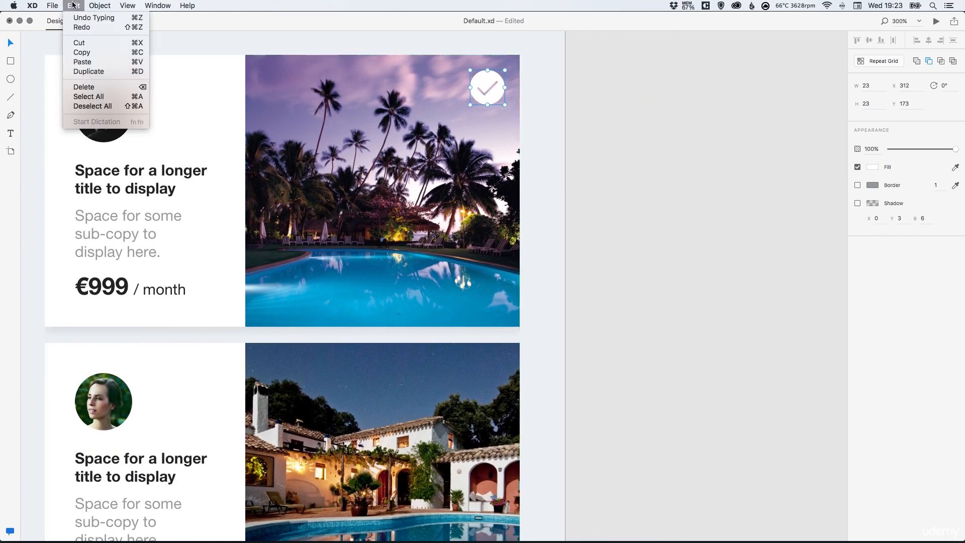
{"action": "left_click", "coordinate": [89, 72]}
{"action": "left_click_drag", "start_coordinate": [489, 84], "coordinate": [491, 358]}
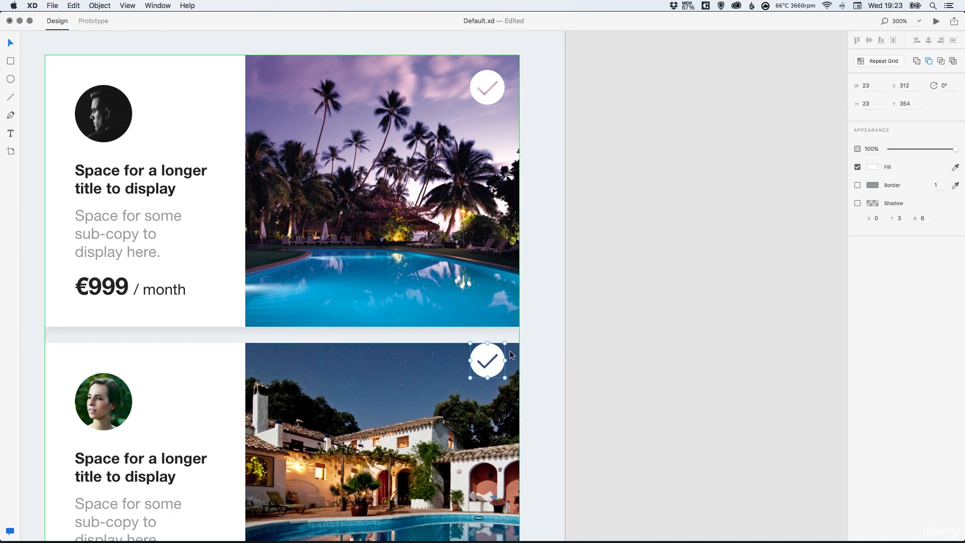
{"action": "key", "text": "shift+Down"}
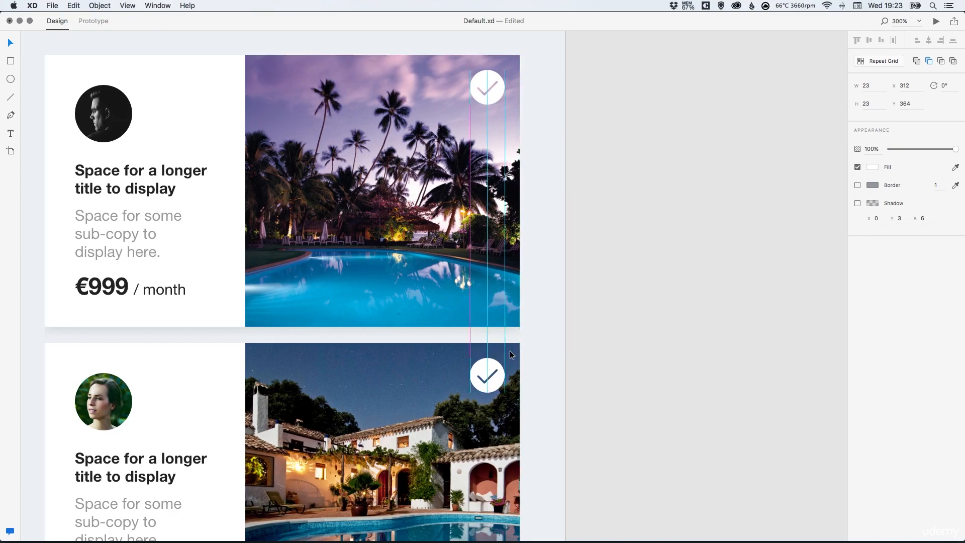
Duplicate the second card's check badge onto the third card's photo, directly below it at X 312, Y 555
{"action": "scroll", "coordinate": [541, 372], "scroll_direction": "down", "scroll_amount": 10}
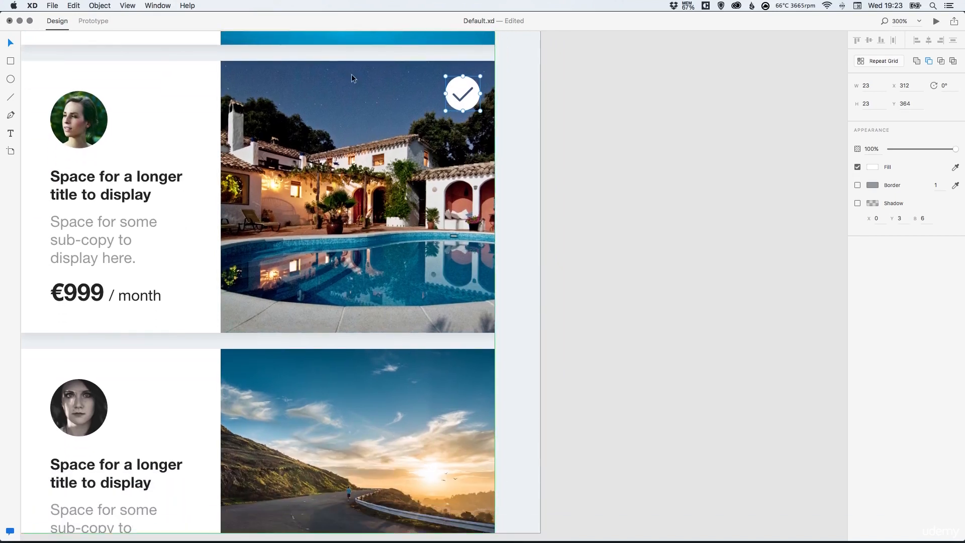
{"action": "left_click", "coordinate": [72, 6]}
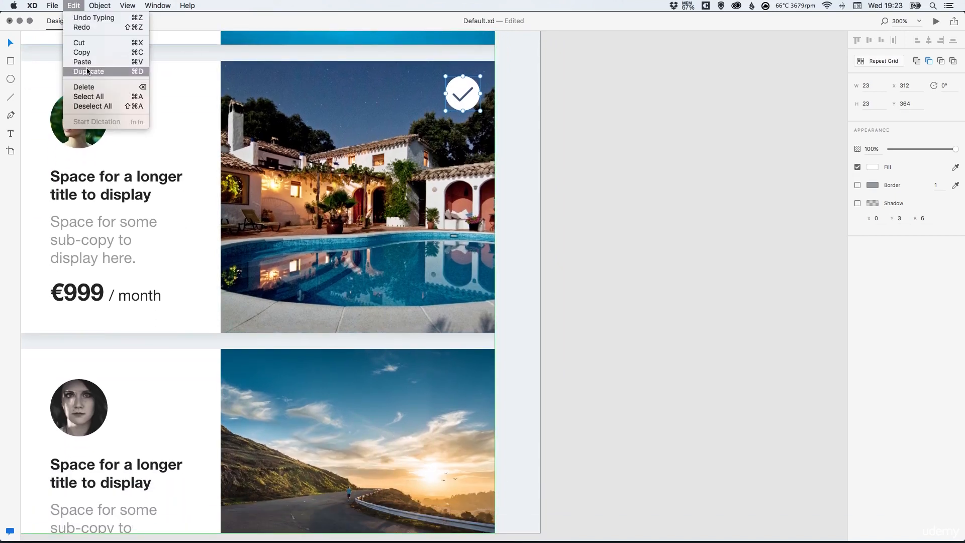
{"action": "left_click", "coordinate": [86, 70]}
{"action": "left_click_drag", "start_coordinate": [464, 89], "coordinate": [475, 362]}
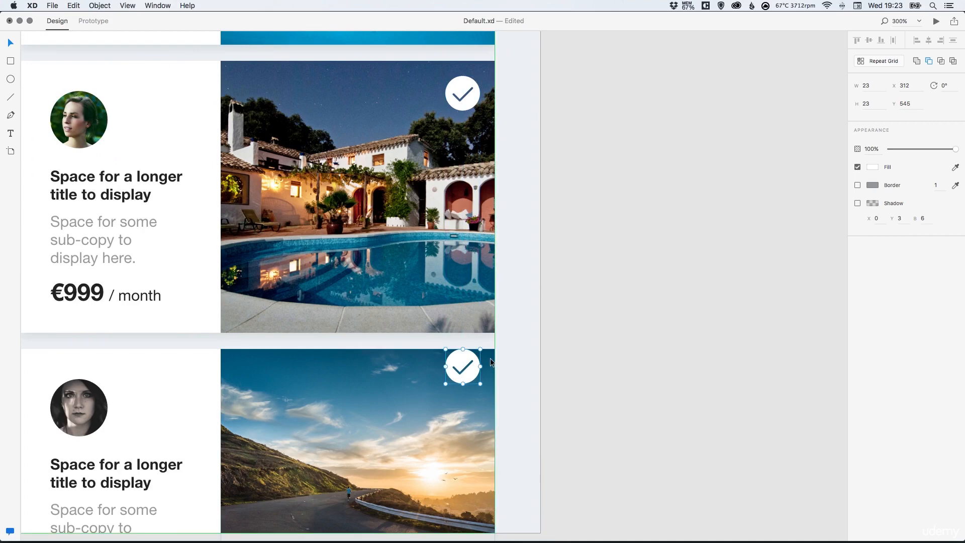
{"action": "key", "text": "shift+Down"}
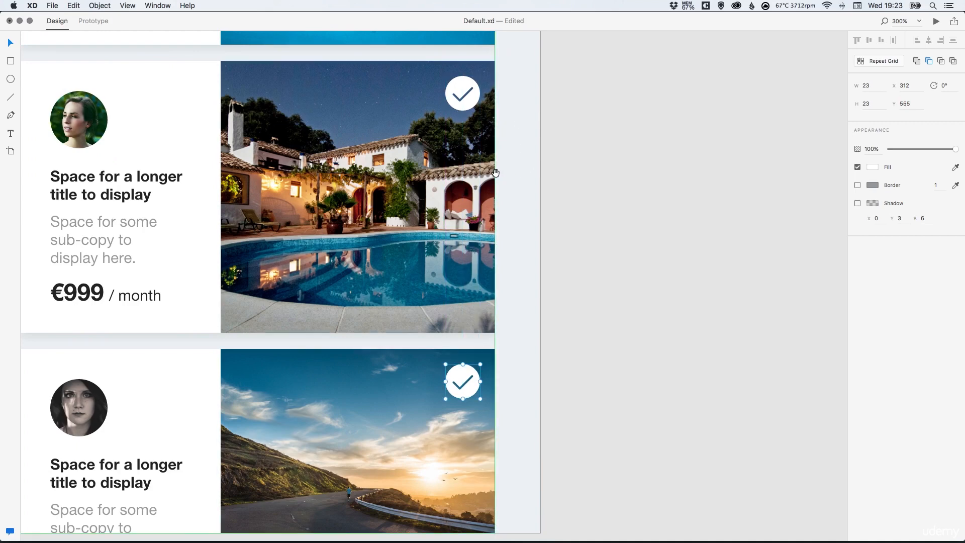
Change the fill of the check badges on the first and third cards to black (000000)
{"action": "scroll", "coordinate": [554, 189], "scroll_direction": "left", "scroll_amount": 3}
{"action": "key", "text": "super+1"}
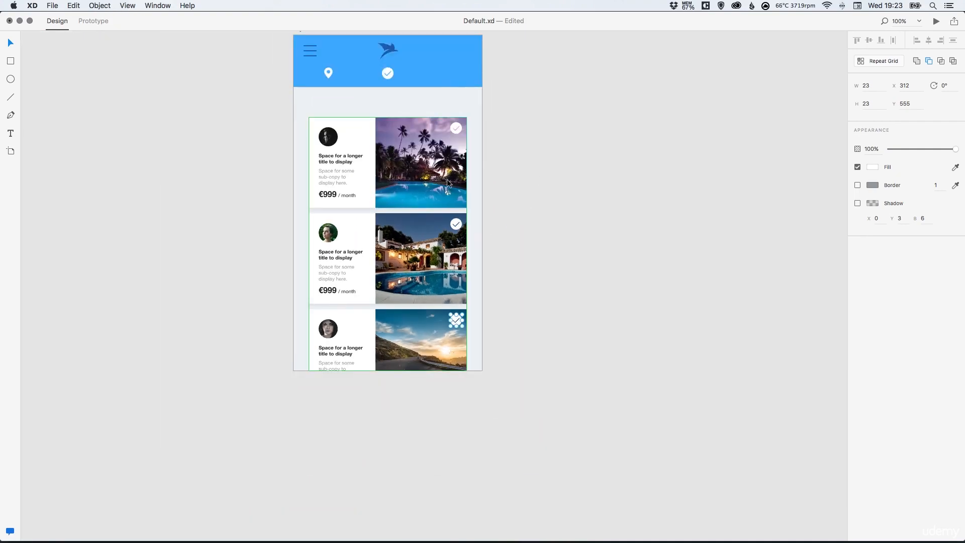
{"action": "key", "text": "super+2"}
{"action": "scroll", "coordinate": [509, 172], "scroll_direction": "up", "scroll_amount": 4}
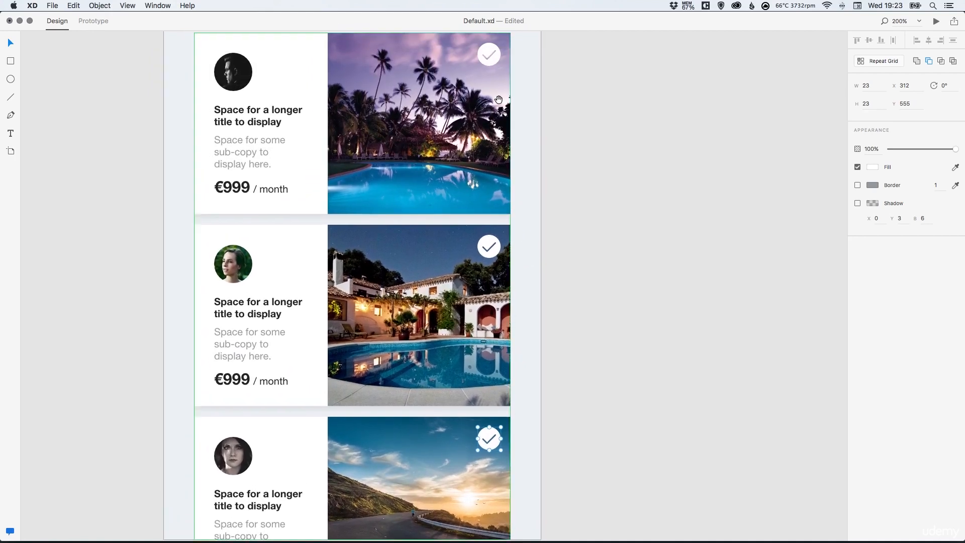
{"action": "left_click", "coordinate": [487, 51]}
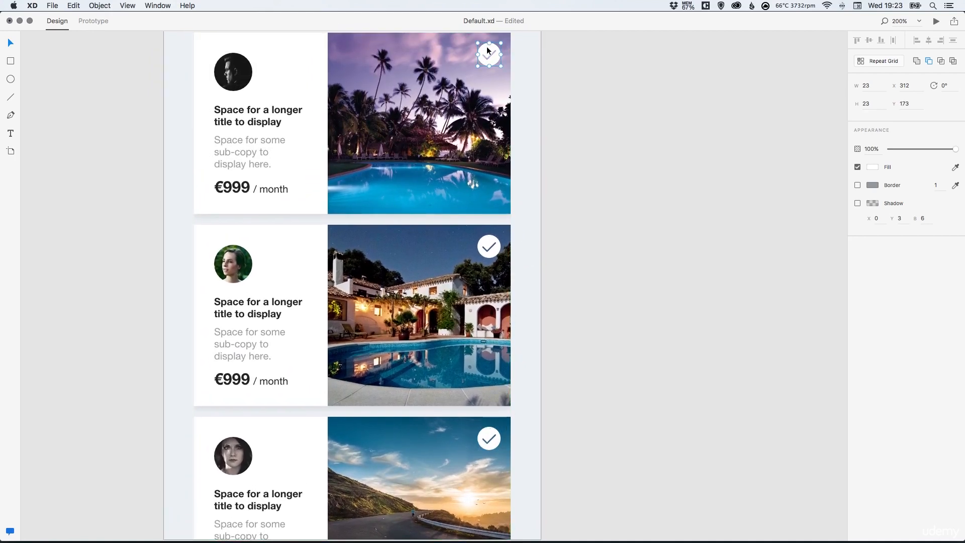
{"action": "left_click", "coordinate": [490, 436], "text": "shift"}
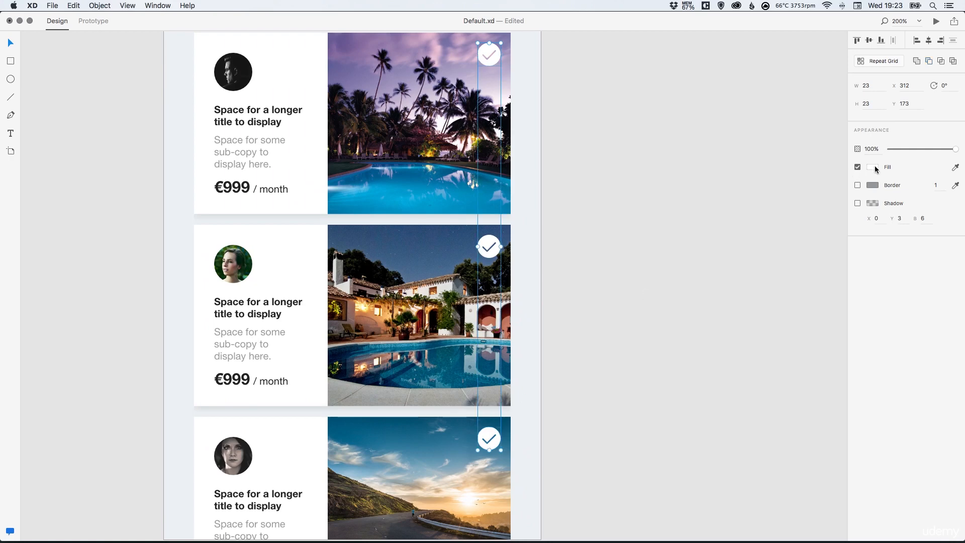
{"action": "left_click", "coordinate": [873, 167]}
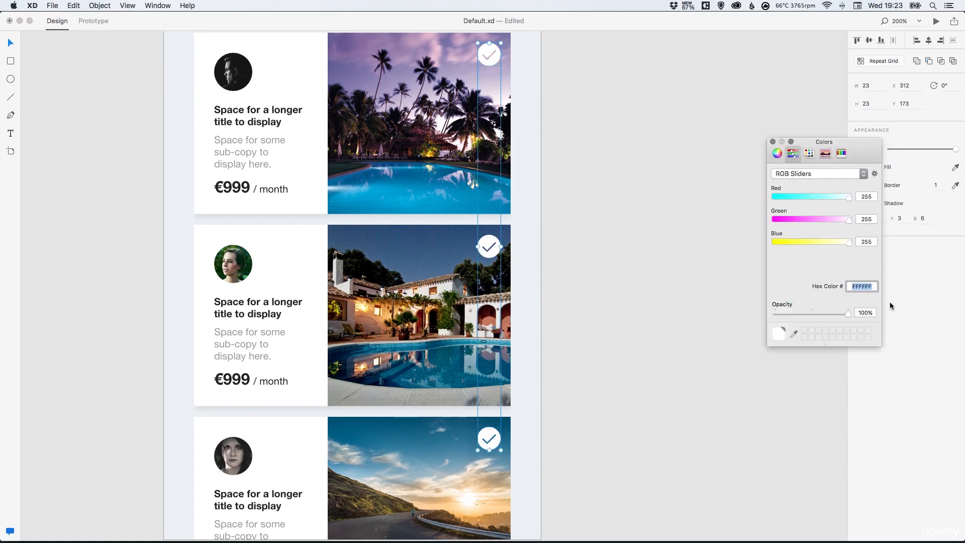
{"action": "type", "text": "000000"}
{"action": "key", "text": "Return"}
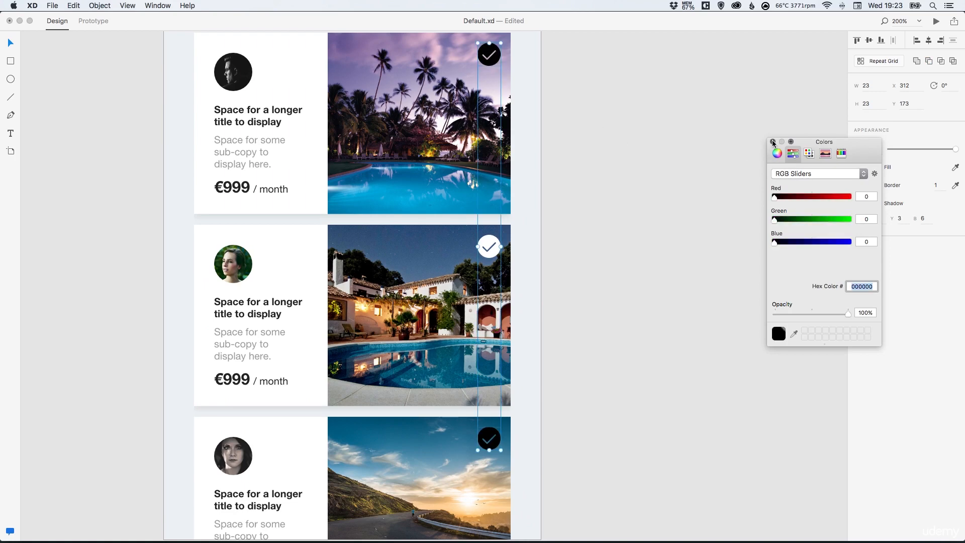
{"action": "left_click", "coordinate": [772, 141]}
Set the opacity of the two black check badges to 40% and clear the selection
{"action": "left_click", "coordinate": [874, 149]}
{"action": "key", "text": "super+a"}
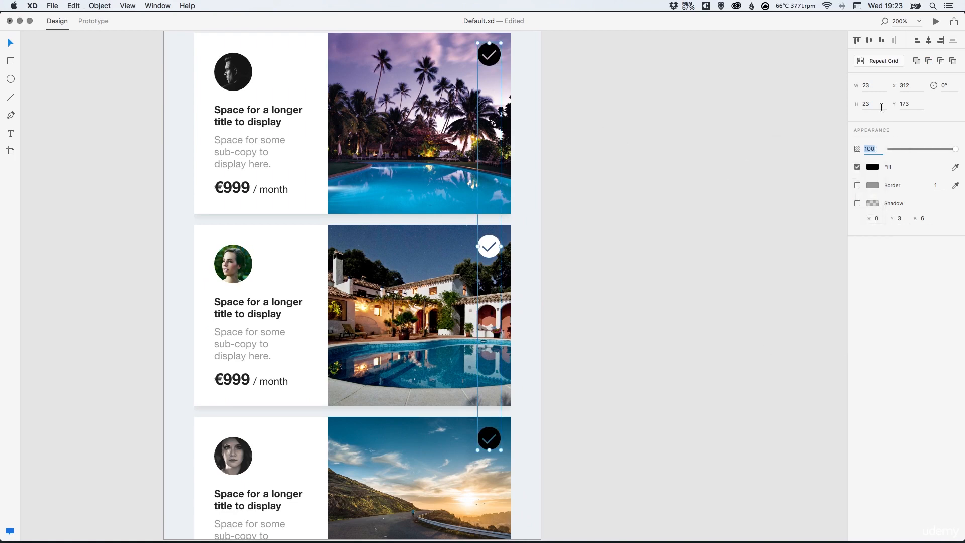
{"action": "type", "text": "40"}
{"action": "key", "text": "Return"}
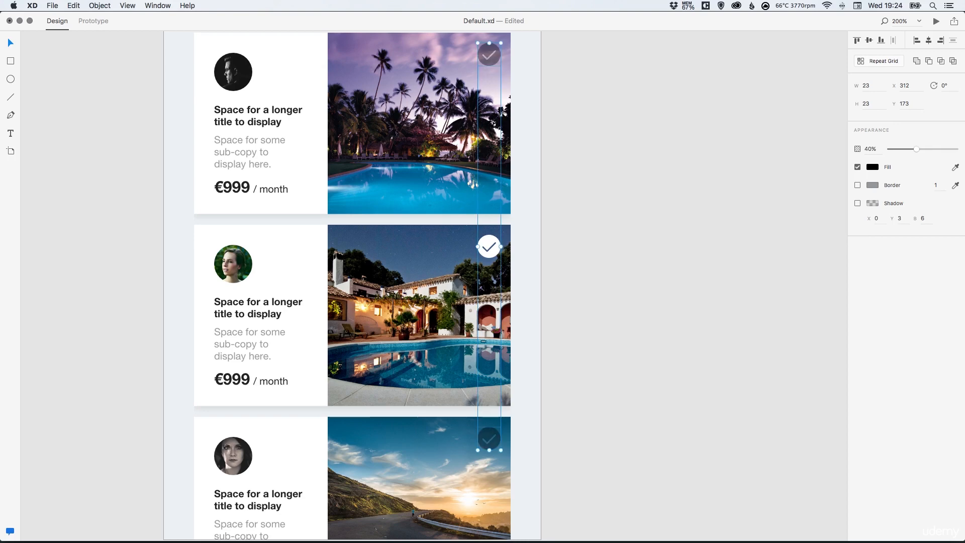
{"action": "left_click", "coordinate": [603, 106]}
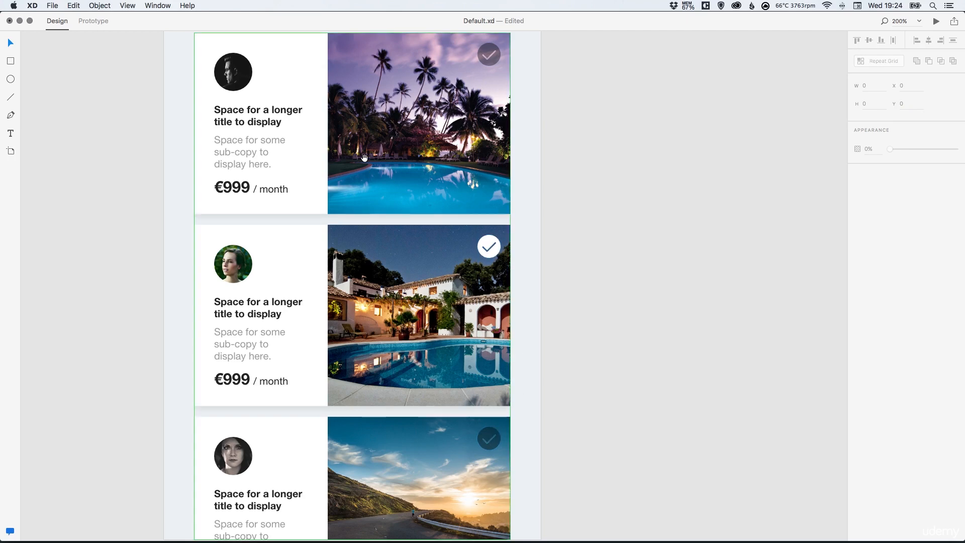
Set the header check badge's opacity to 40%, clear the selection and show the whole artboard at 100%
{"action": "scroll", "coordinate": [364, 157], "scroll_direction": "up", "scroll_amount": 5}
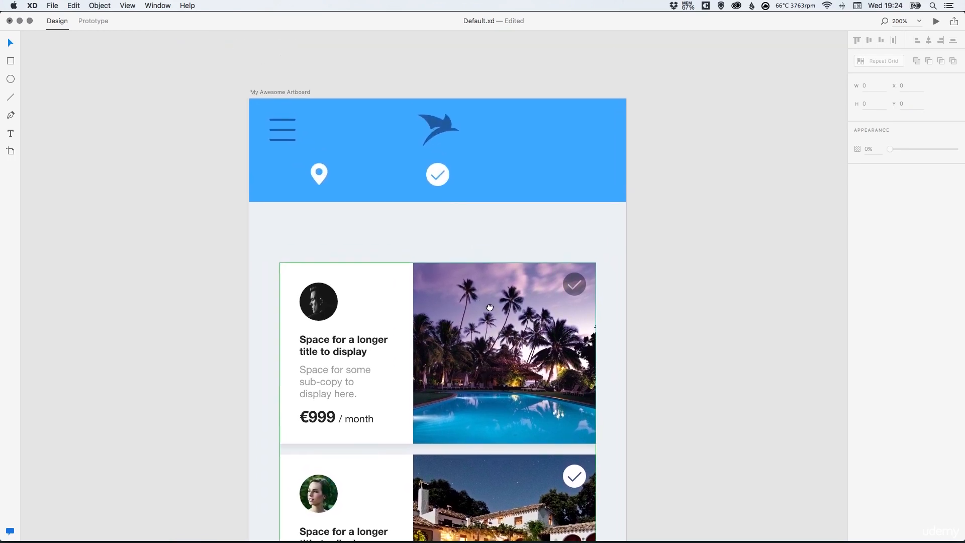
{"action": "key", "text": "super+plus"}
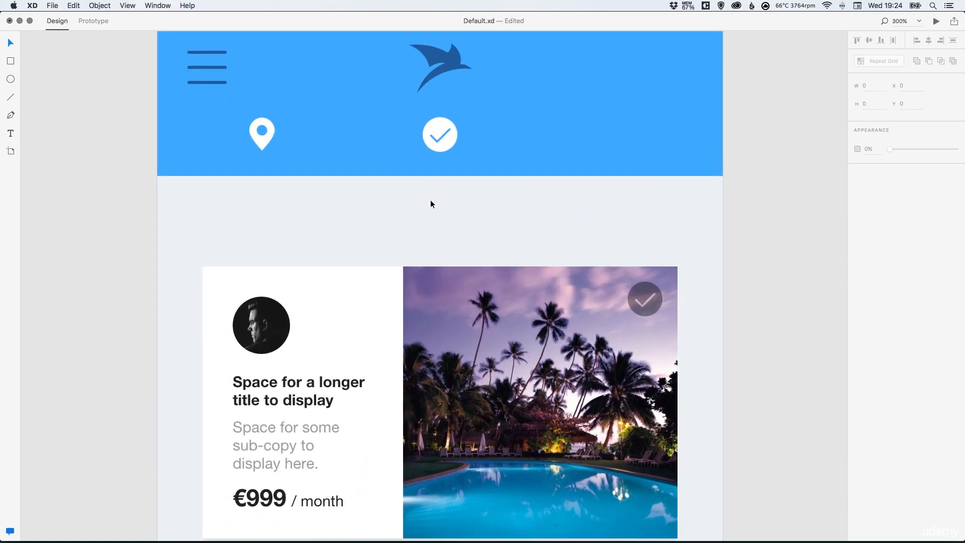
{"action": "left_click", "coordinate": [437, 130]}
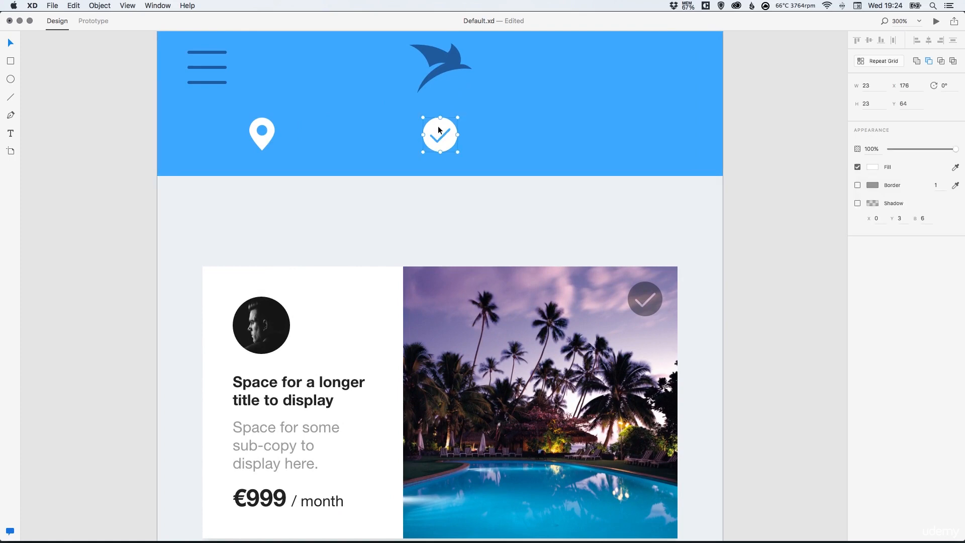
{"action": "left_click", "coordinate": [875, 149]}
{"action": "type", "text": "40"}
{"action": "key", "text": "Return"}
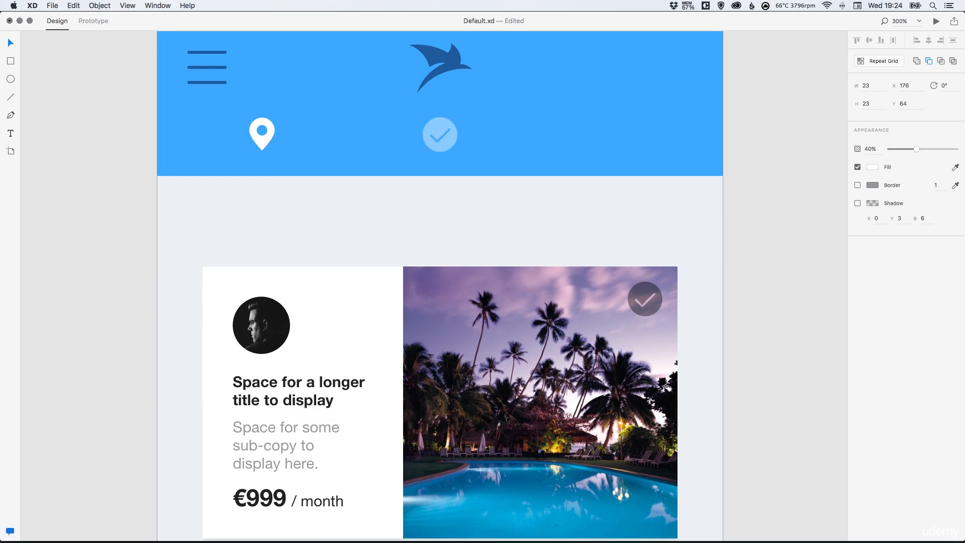
{"action": "left_click", "coordinate": [71, 184]}
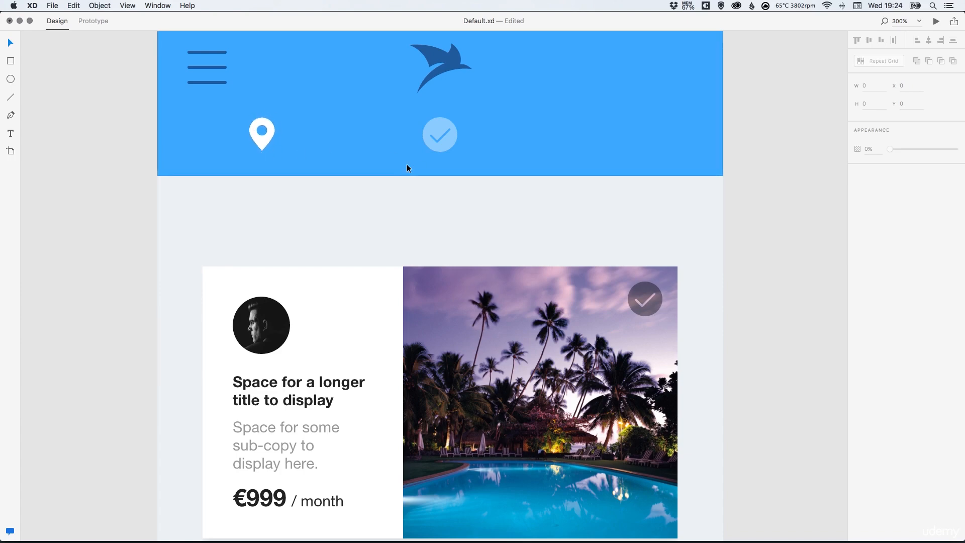
{"action": "key", "text": "super+0"}
{"action": "key", "text": "super+1"}
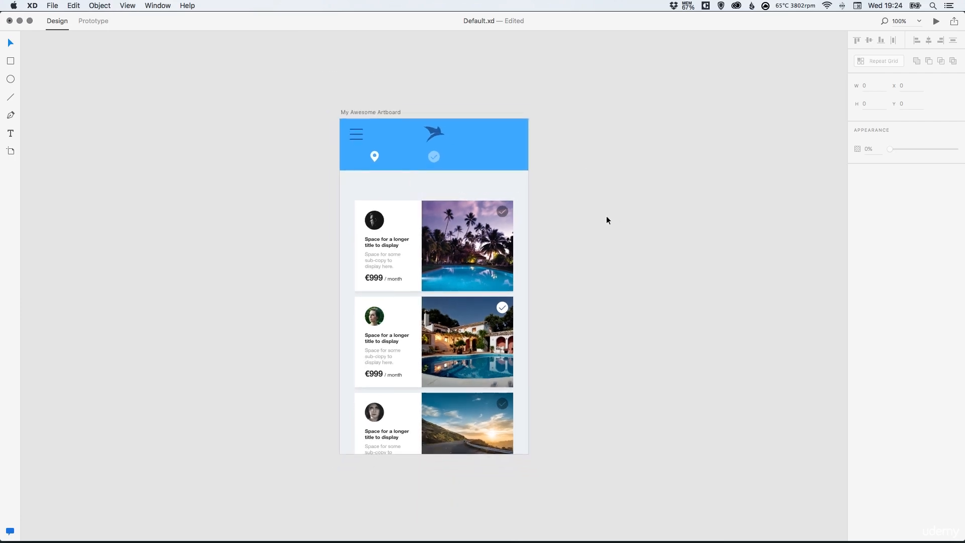